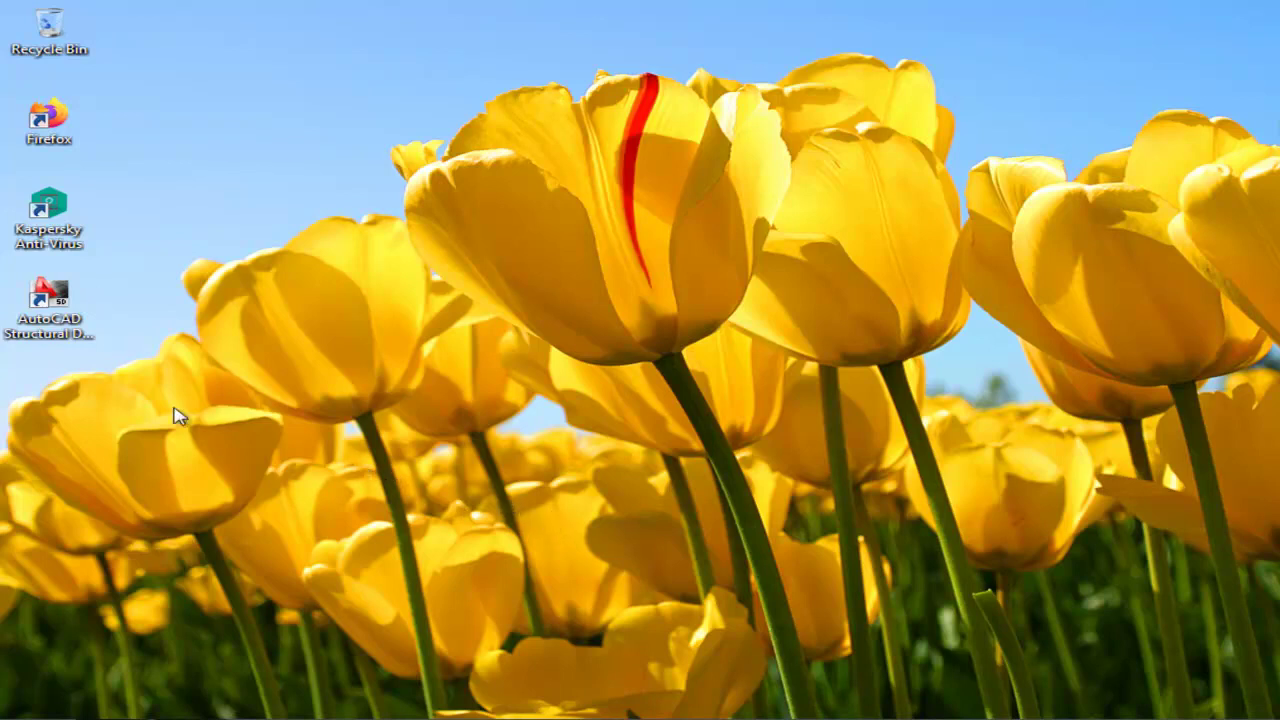
- Launch AutoCAD Structural Detailing 2012 from its desktop shortcut to get a blank Drawing1
{"action": "double_click", "coordinate": [70, 318]}
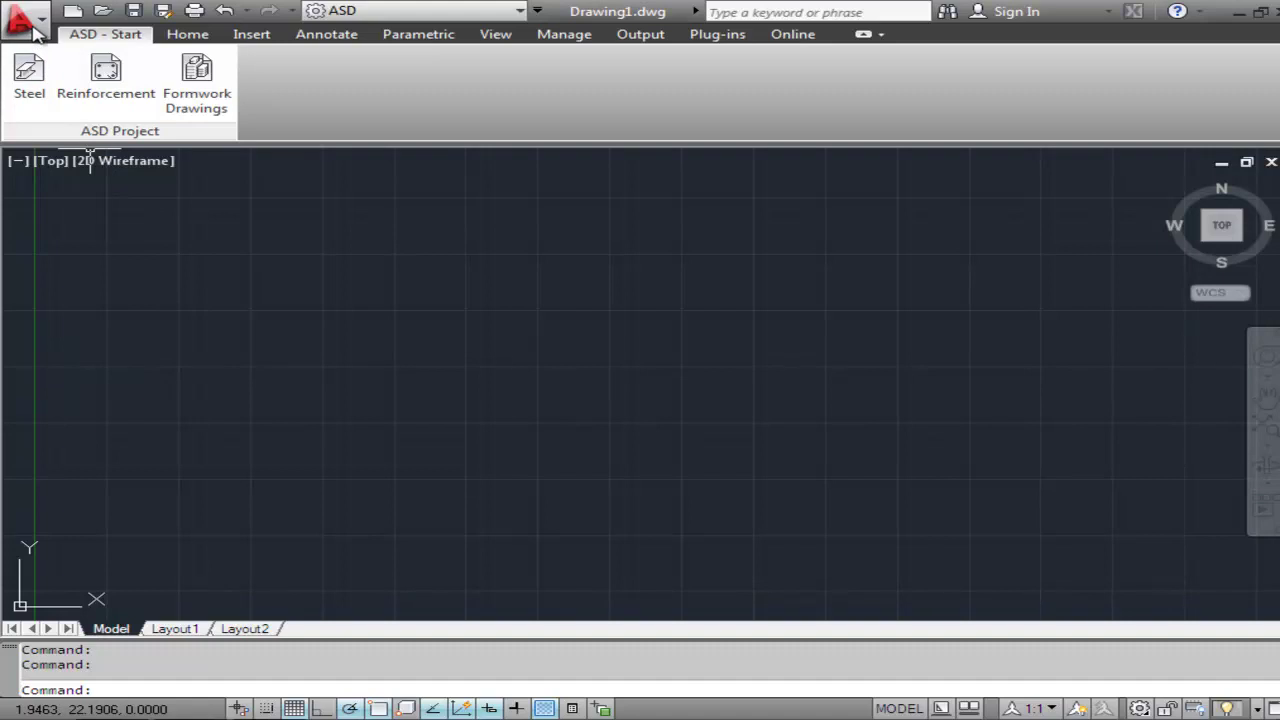
- Create Drawing2 from the LATIHAN DWT 2 template in D:\MATERI CAD
{"action": "left_click", "coordinate": [40, 25]}
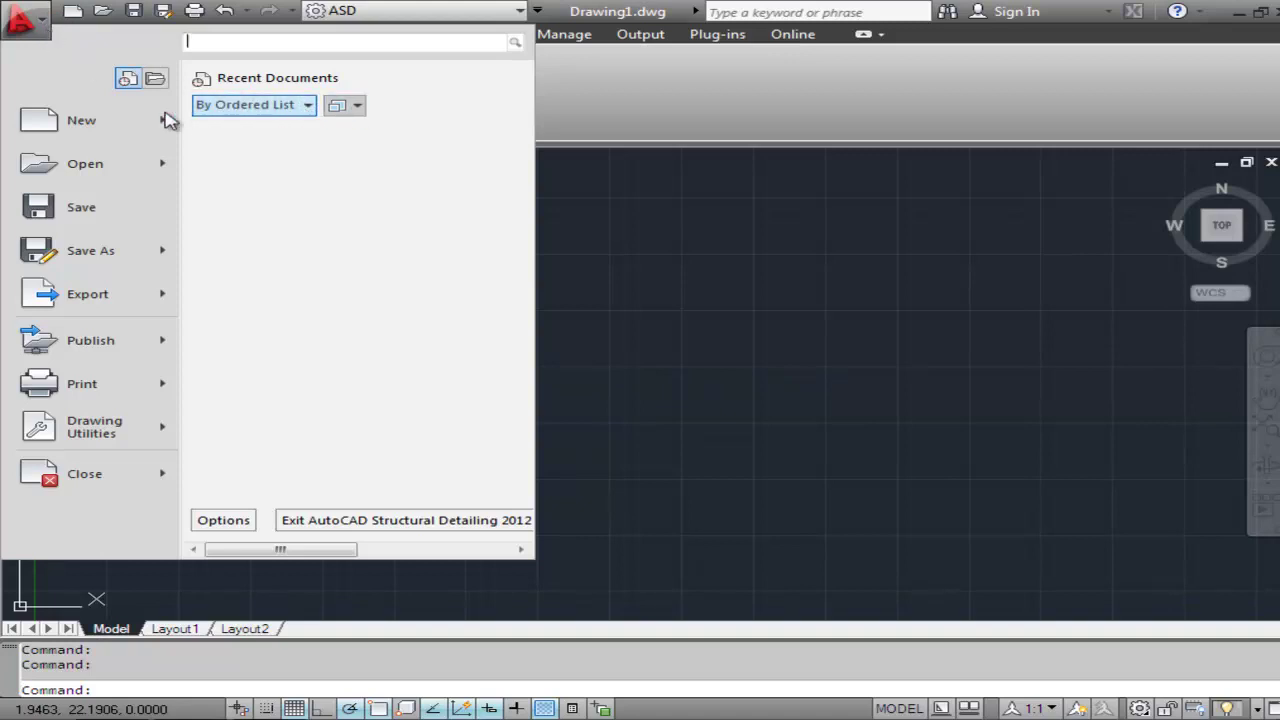
{"action": "left_click", "coordinate": [110, 127]}
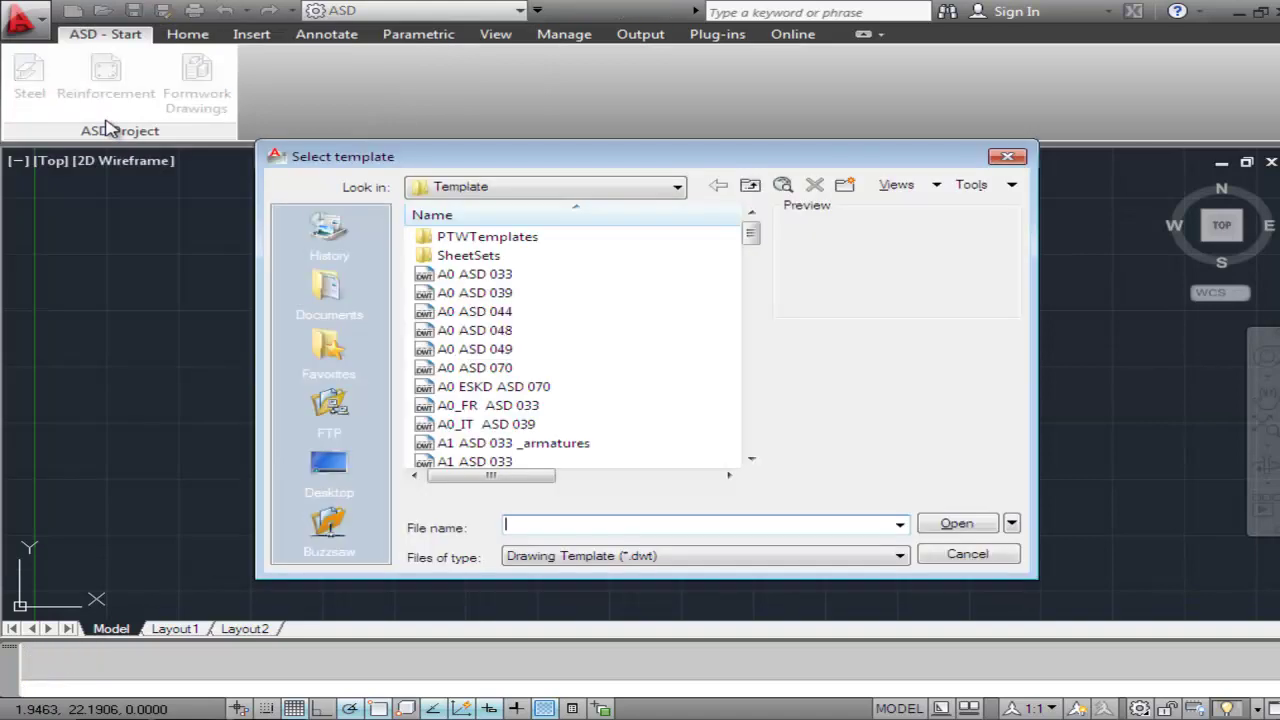
{"action": "left_click", "coordinate": [638, 190]}
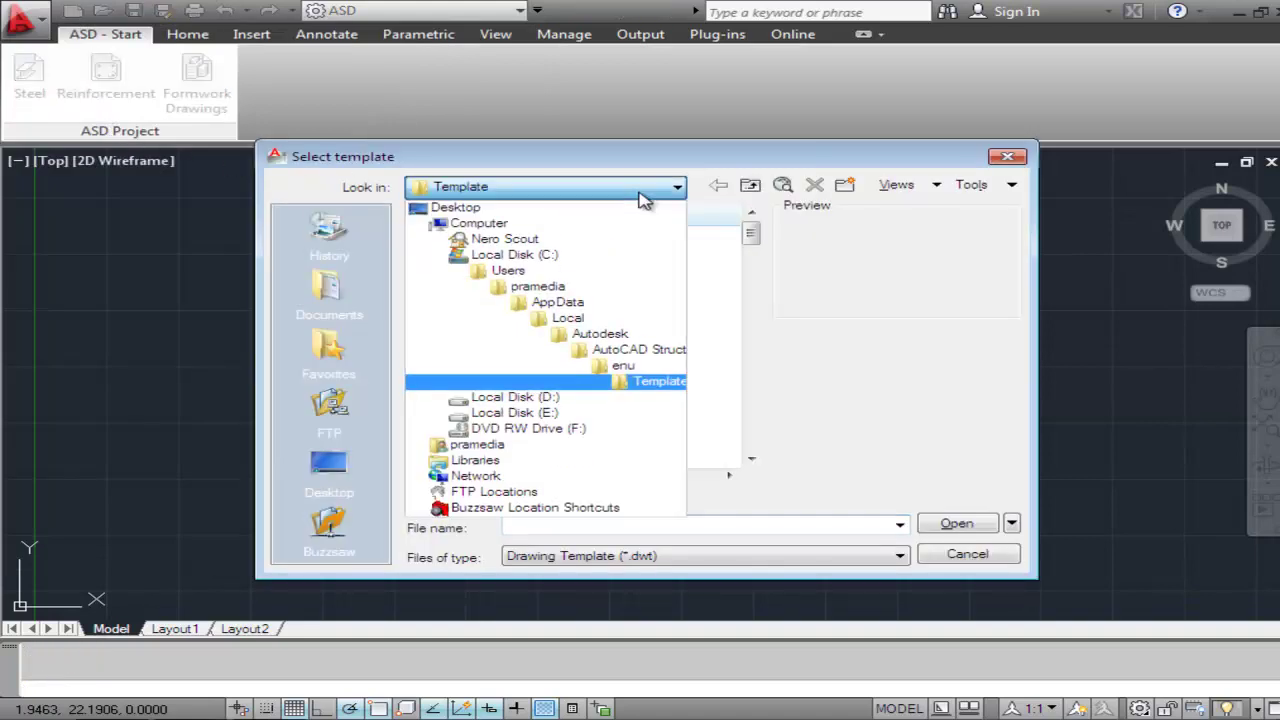
{"action": "left_click", "coordinate": [557, 400]}
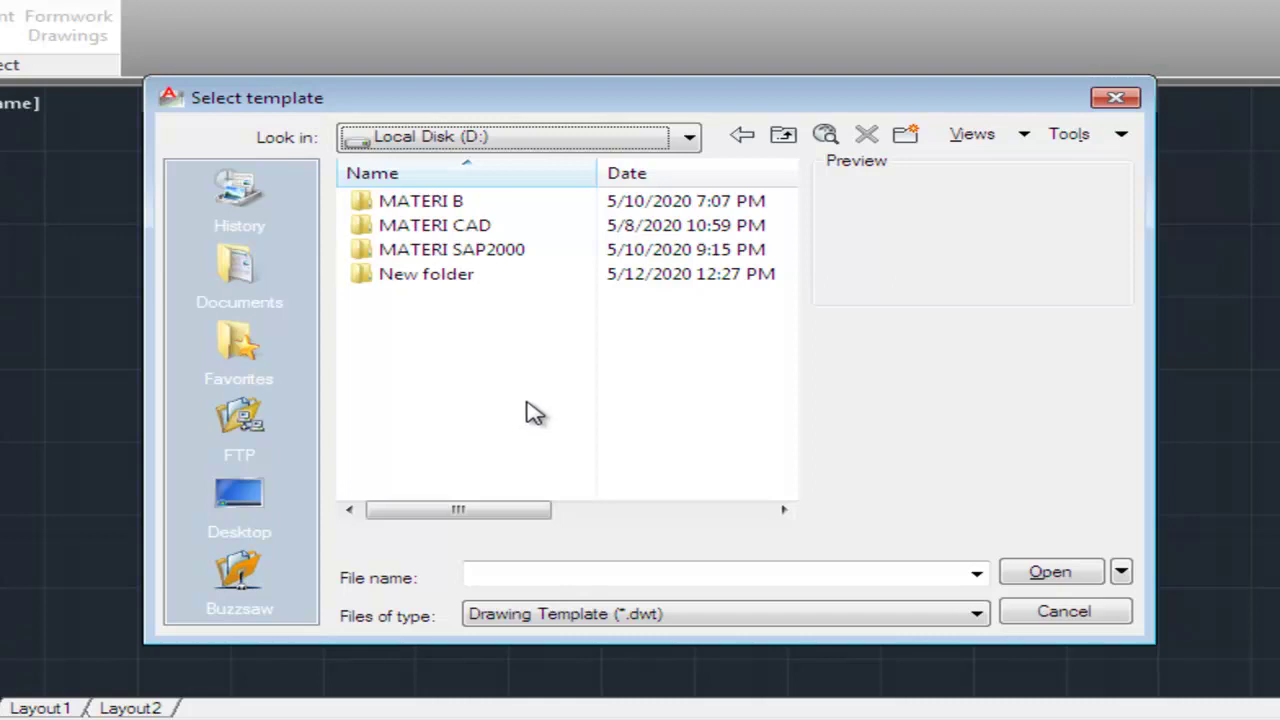
{"action": "double_click", "coordinate": [481, 228]}
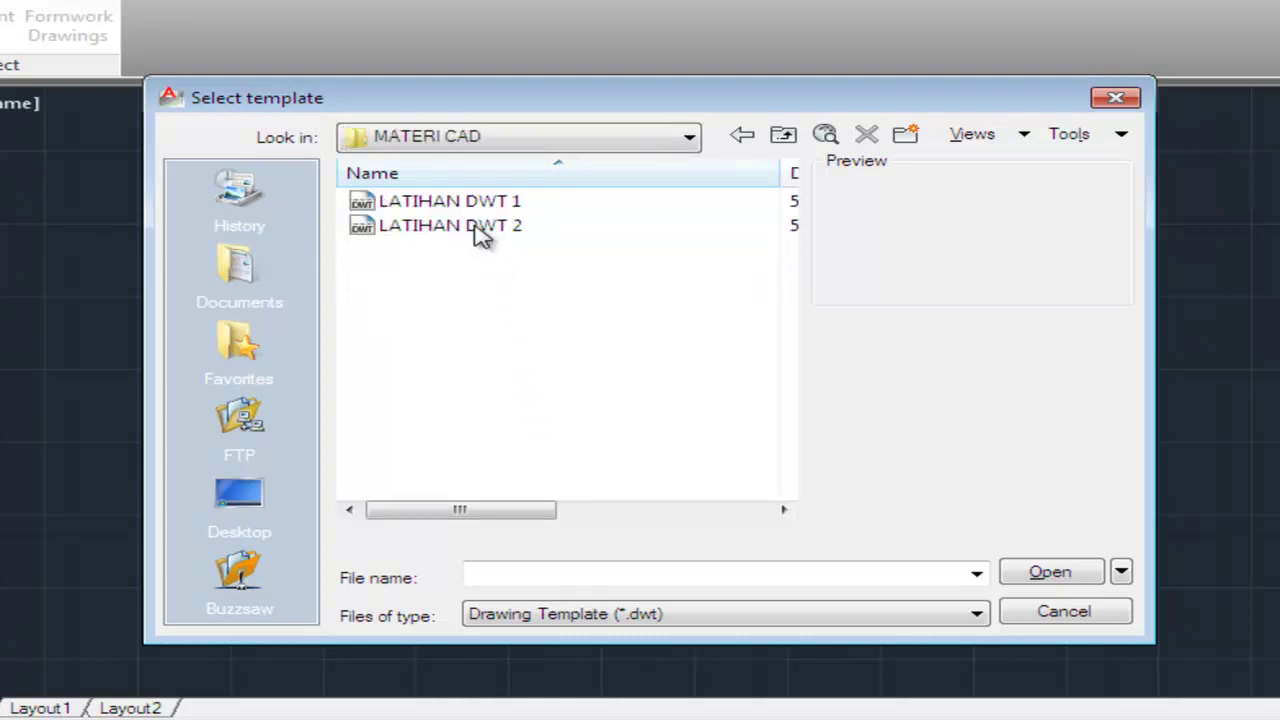
{"action": "left_click", "coordinate": [481, 230]}
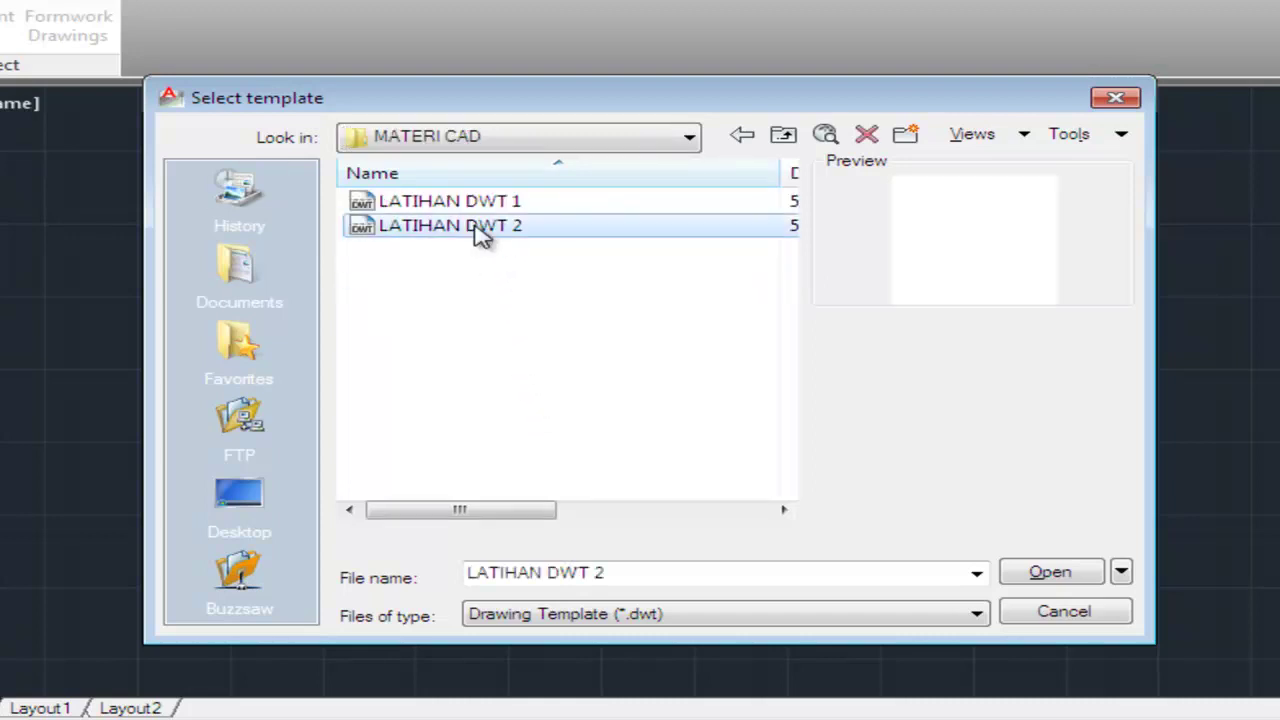
{"action": "left_click", "coordinate": [1045, 575]}
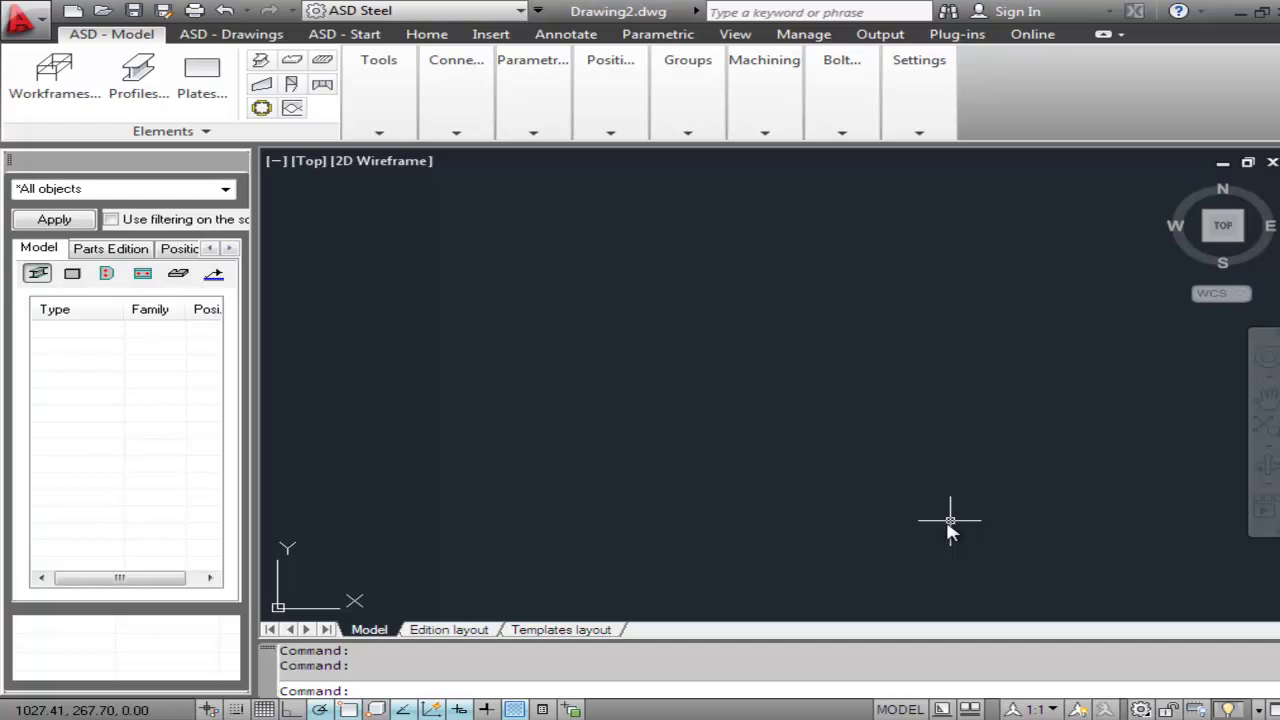
- Change the workspace to ASD Steel Classic and close the left object inspector panel
{"action": "left_click", "coordinate": [1140, 709]}
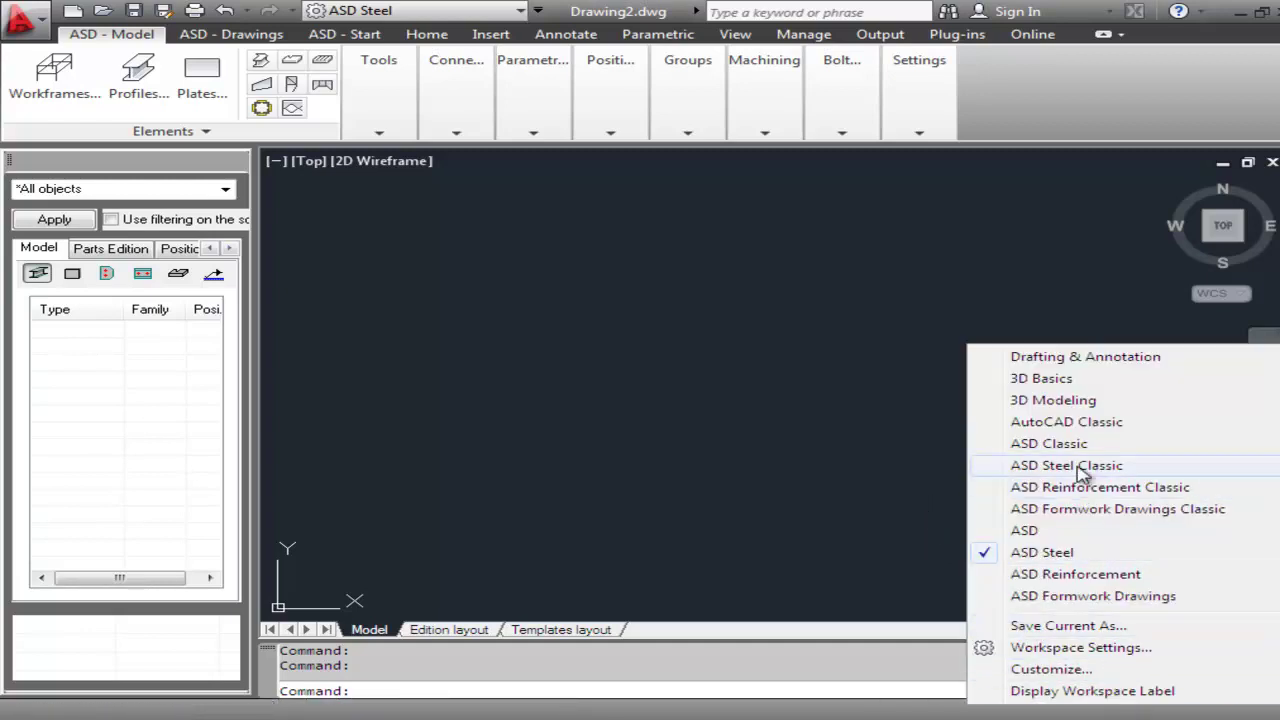
{"action": "left_click", "coordinate": [1076, 465]}
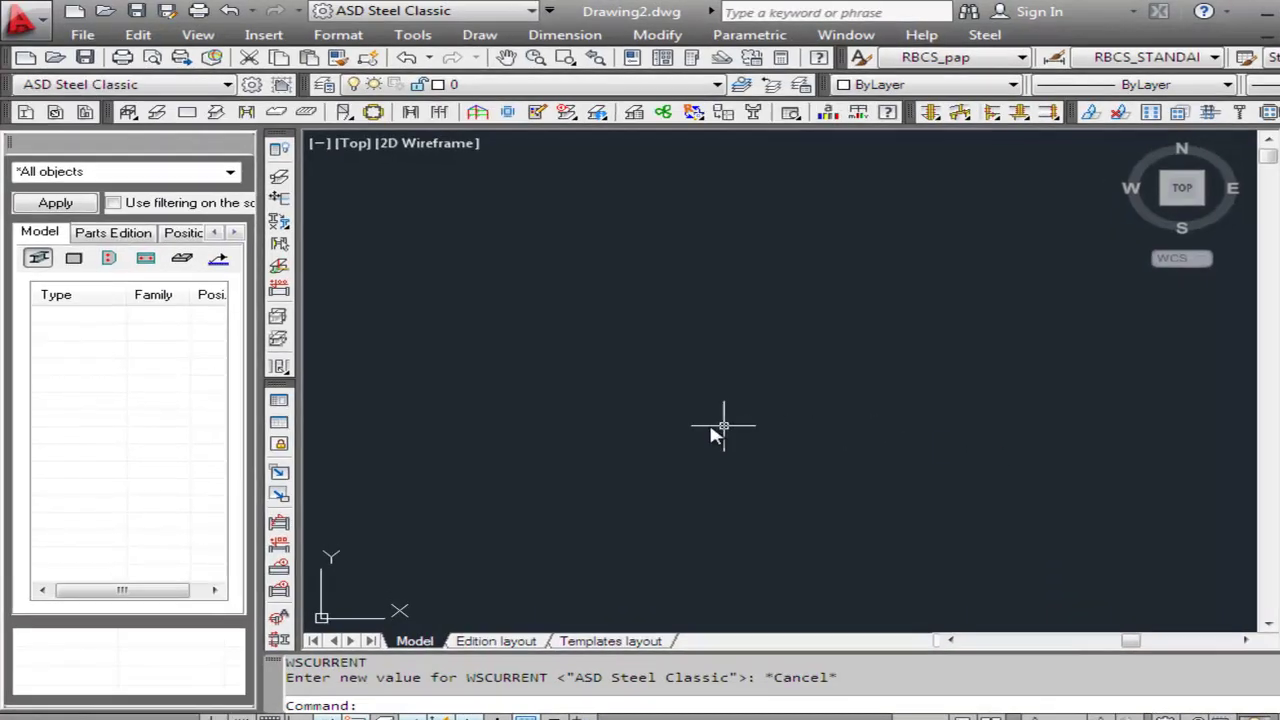
{"action": "mouse_move", "coordinate": [262, 160]}
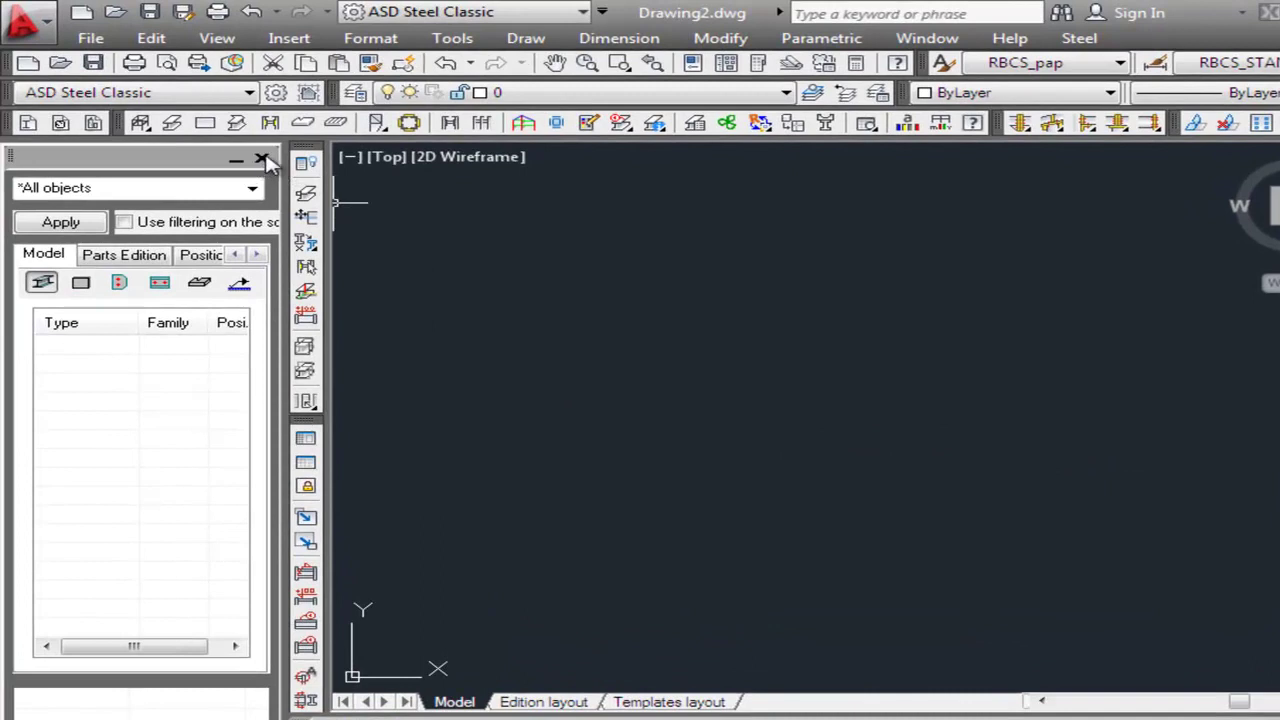
{"action": "left_click", "coordinate": [261, 161]}
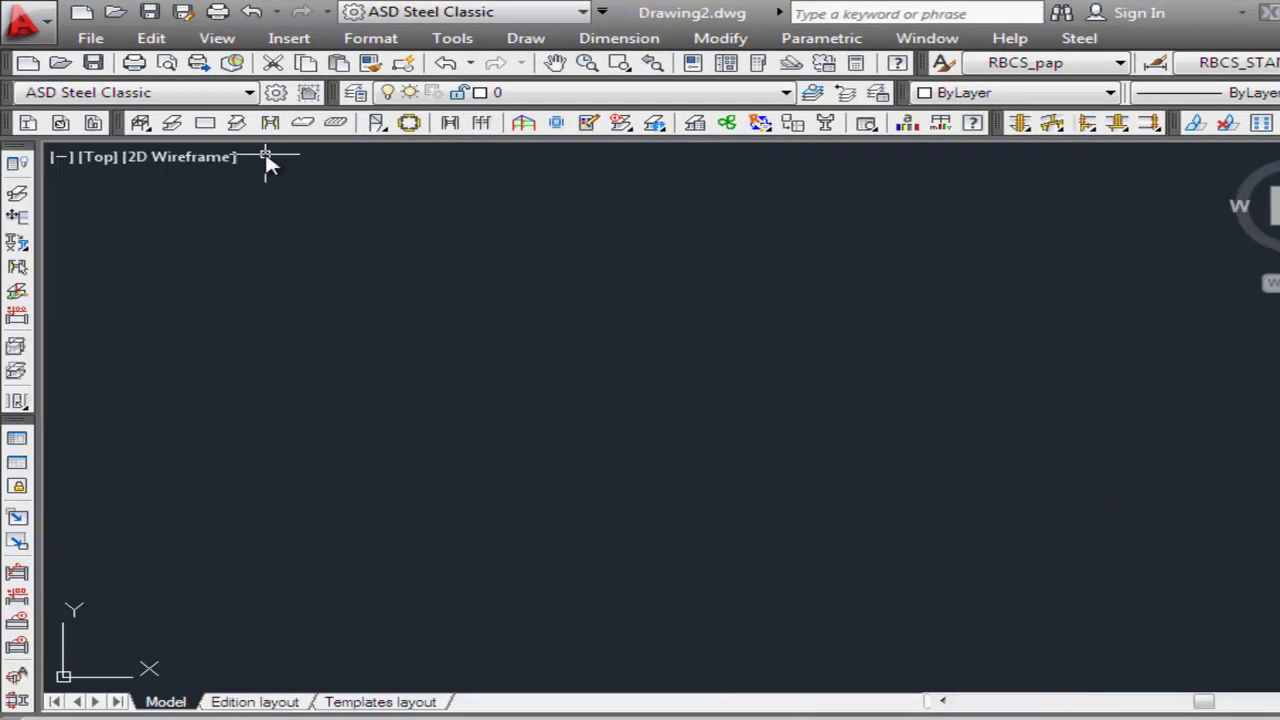
- Open D:\MATERI CAD\contoh 4.dwg, the rectangle-with-diagonal drawing
{"action": "left_click", "coordinate": [91, 40]}
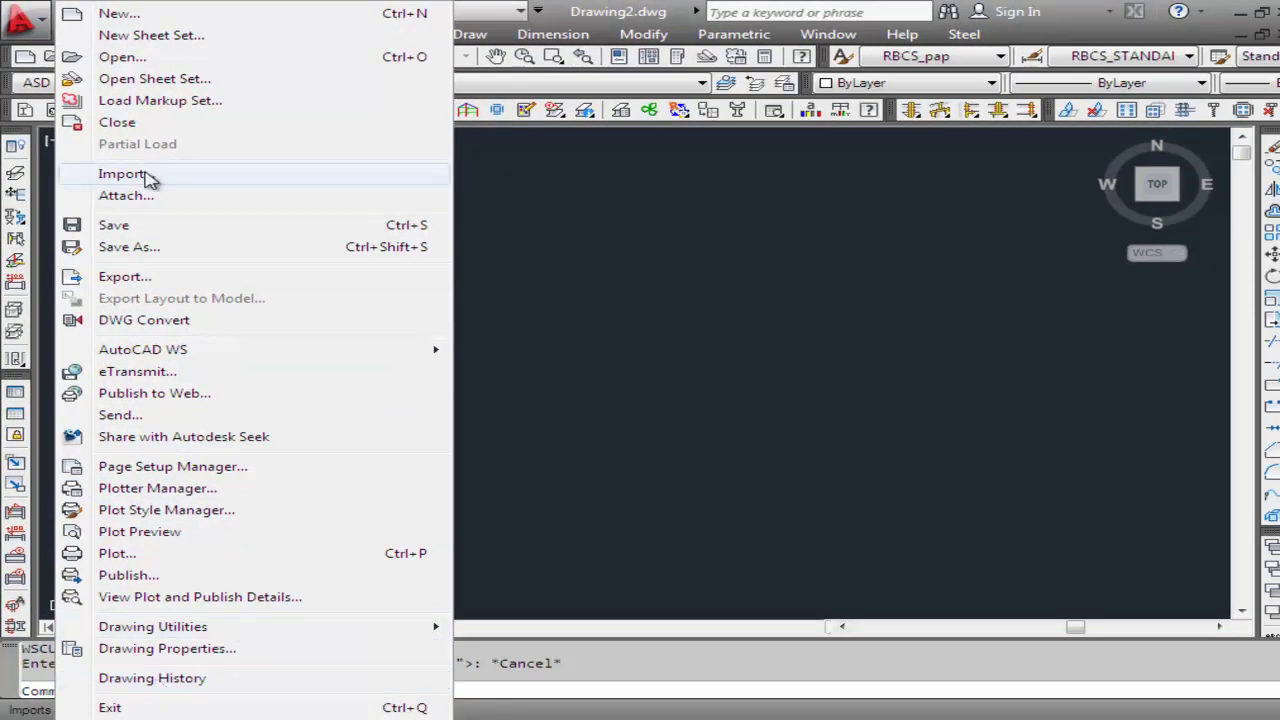
{"action": "left_click", "coordinate": [128, 63]}
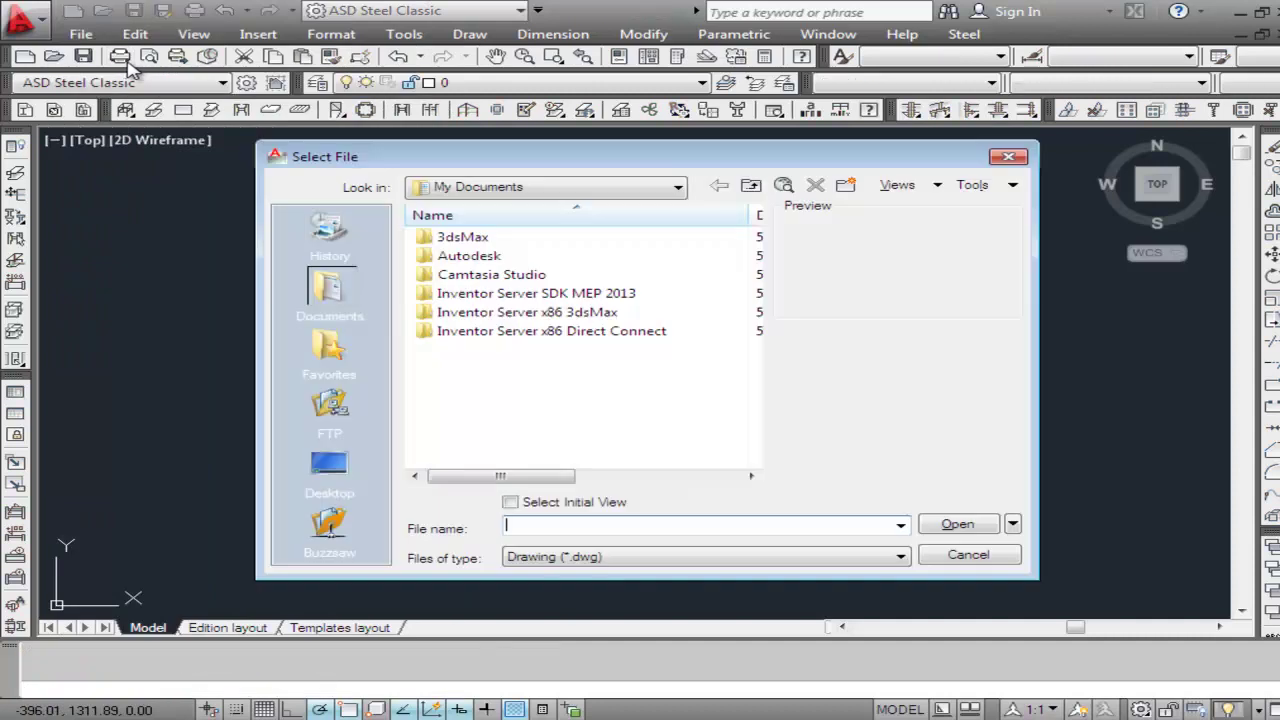
{"action": "left_click", "coordinate": [622, 195]}
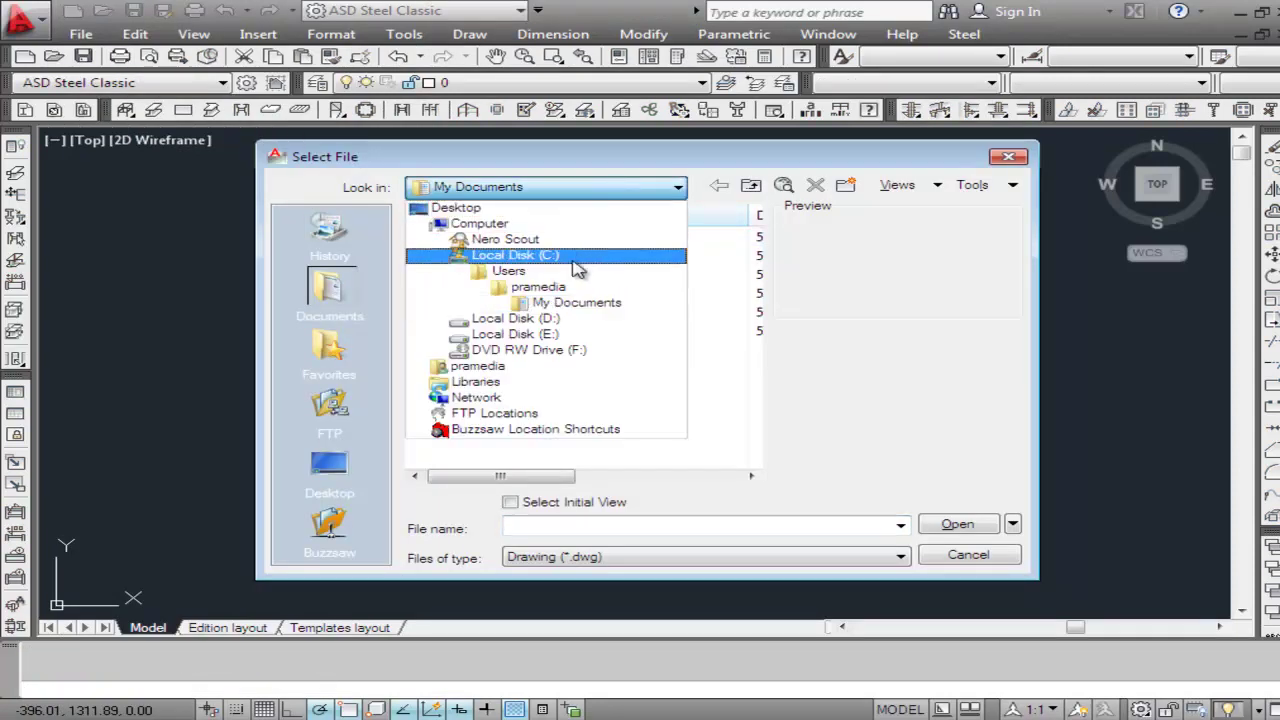
{"action": "left_click", "coordinate": [556, 318]}
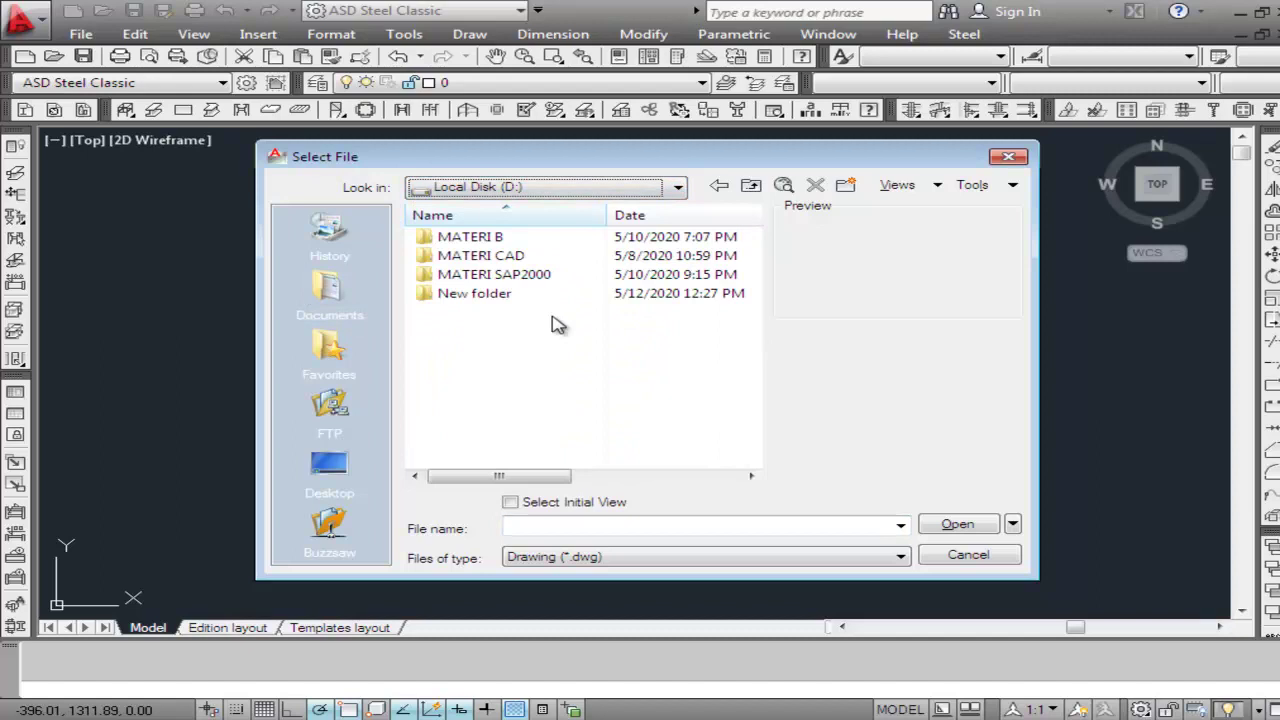
{"action": "double_click", "coordinate": [514, 257]}
{"action": "left_click", "coordinate": [478, 276]}
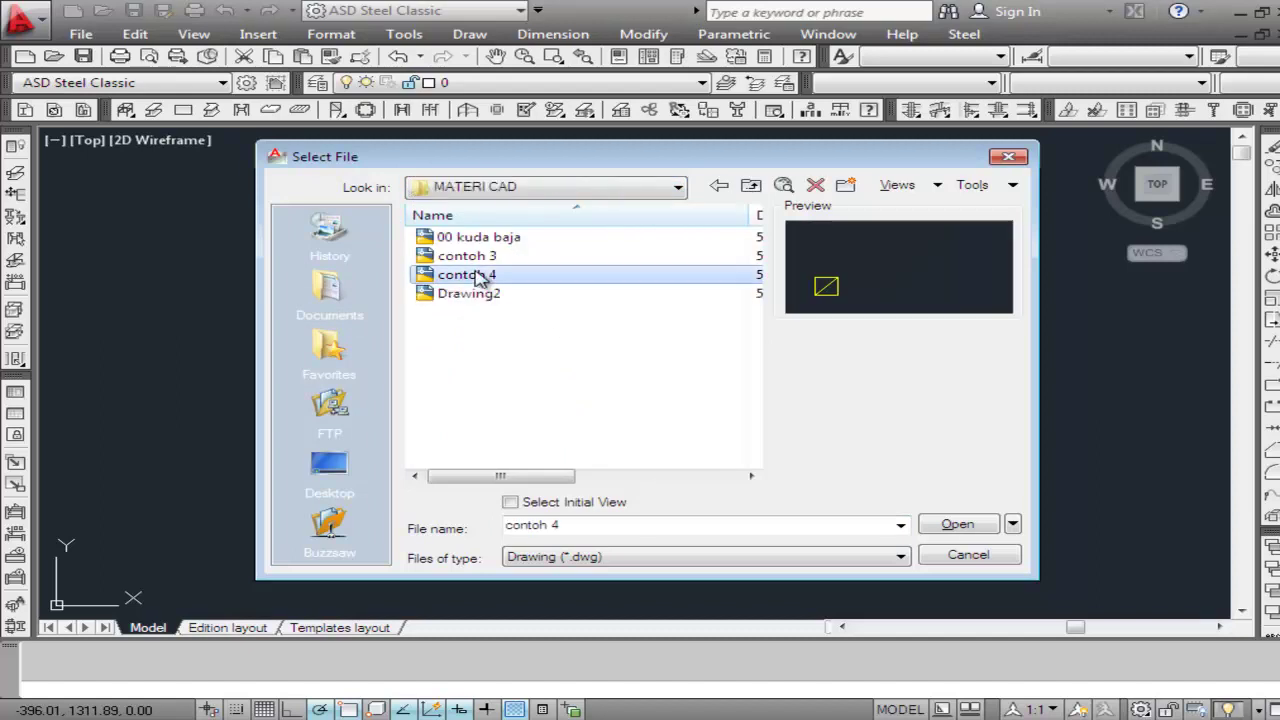
{"action": "left_click", "coordinate": [955, 526]}
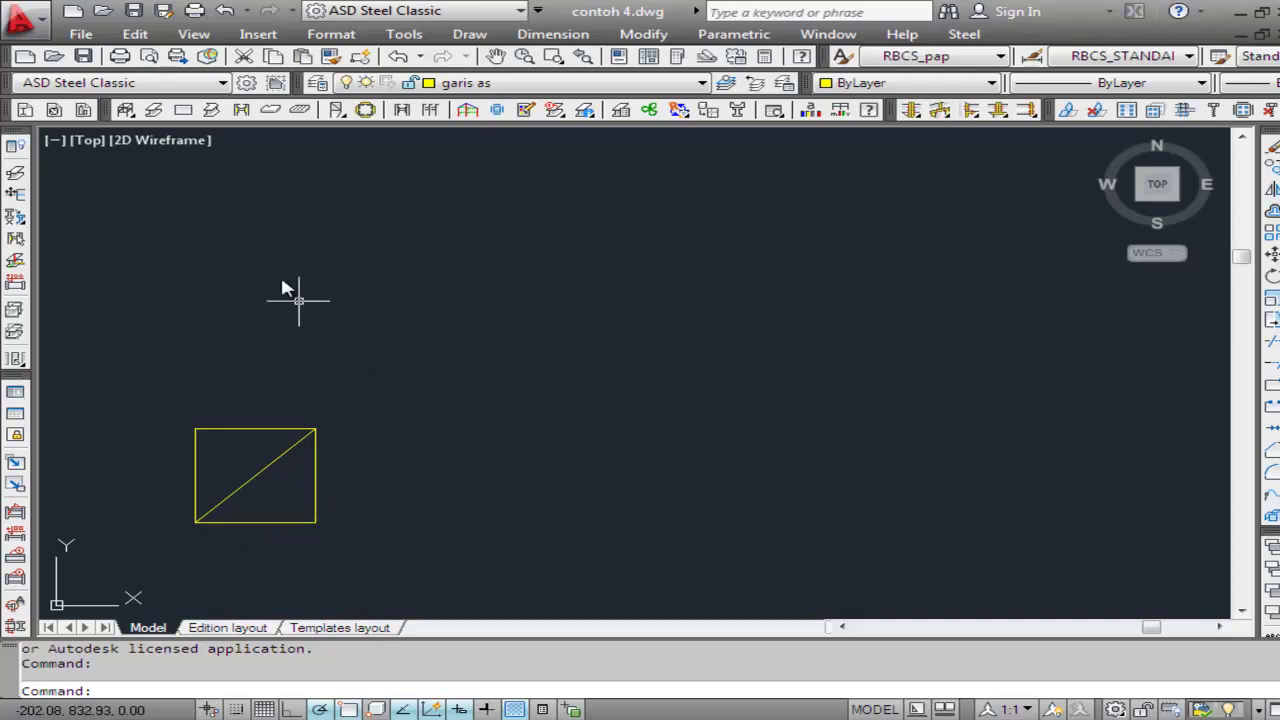
- Close contoh 4.dwg, answering Yes to save its changes
{"action": "left_click", "coordinate": [85, 36]}
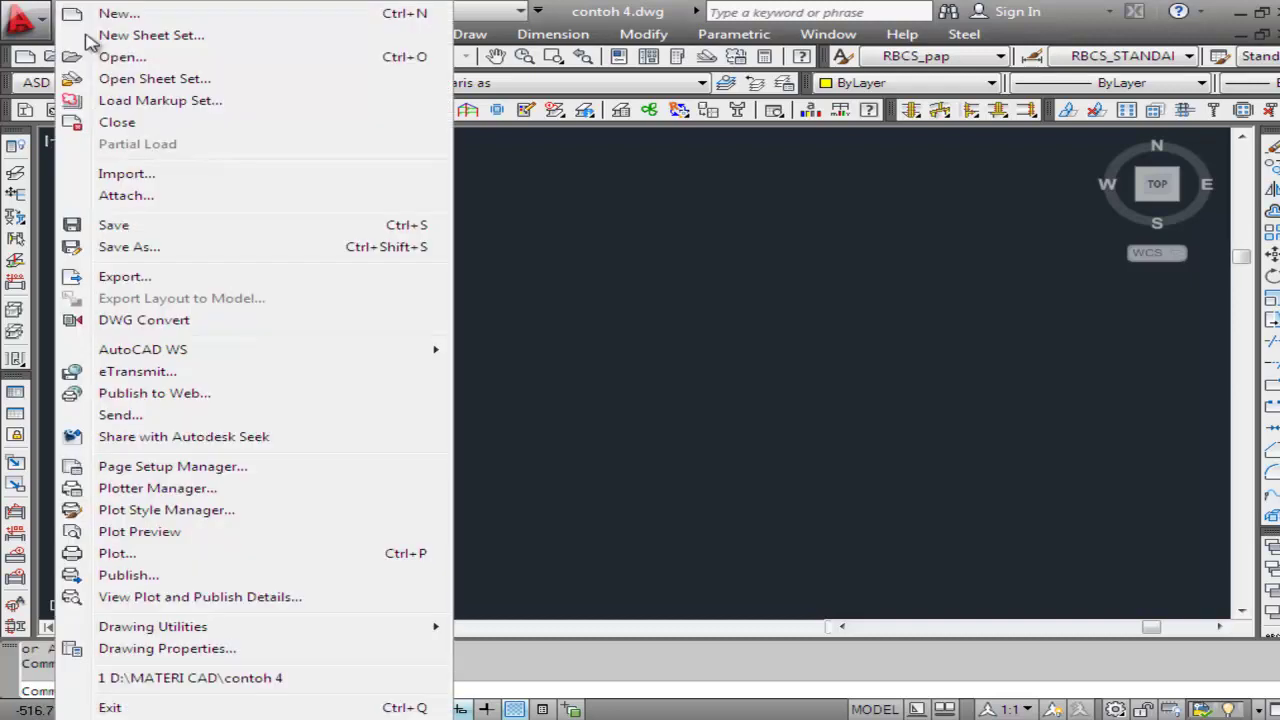
{"action": "left_click", "coordinate": [112, 122]}
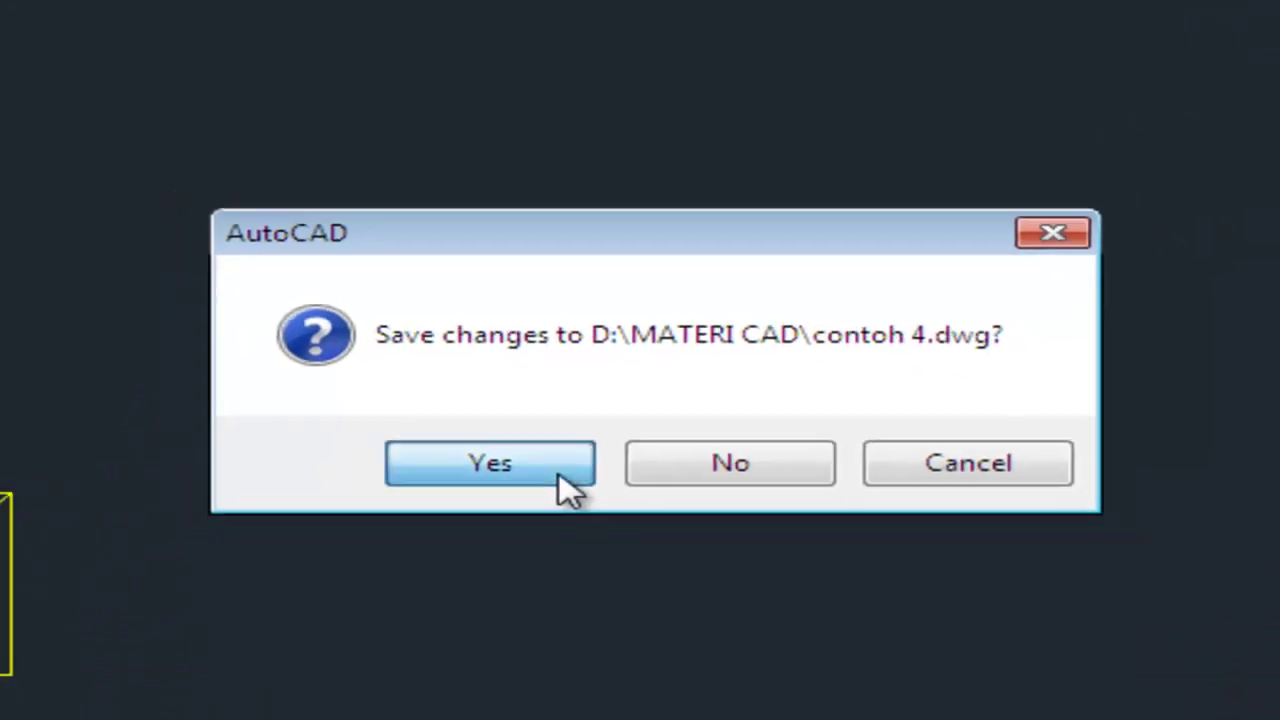
{"action": "left_click", "coordinate": [561, 477]}
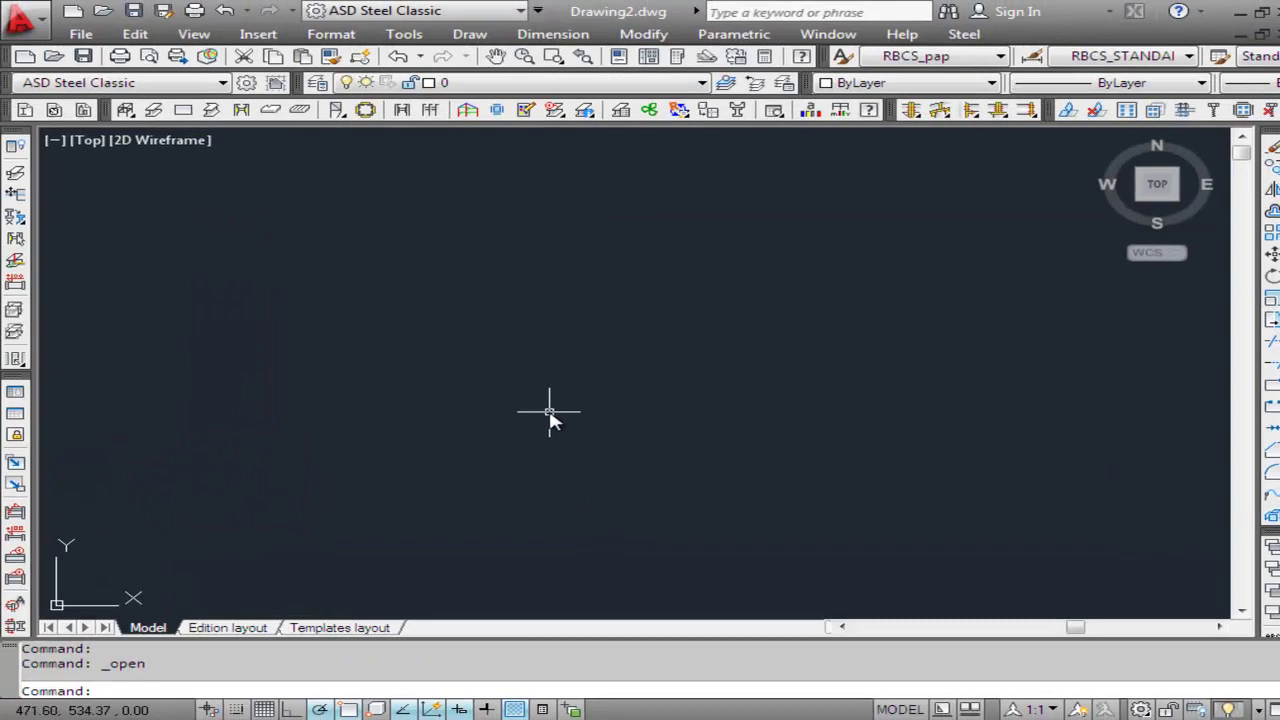
- Recover contoh 4.dwg from MATERI CAD and acknowledge the error-free audit message
{"action": "left_click", "coordinate": [81, 34]}
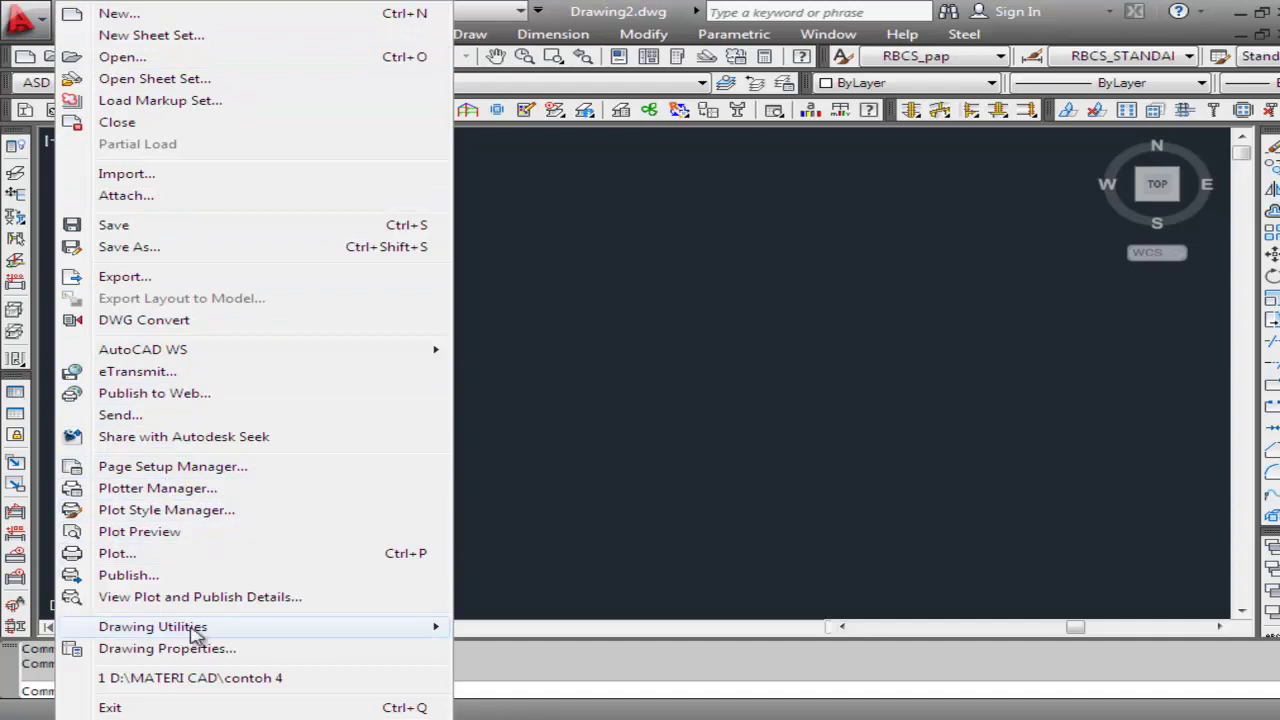
{"action": "mouse_move", "coordinate": [214, 588]}
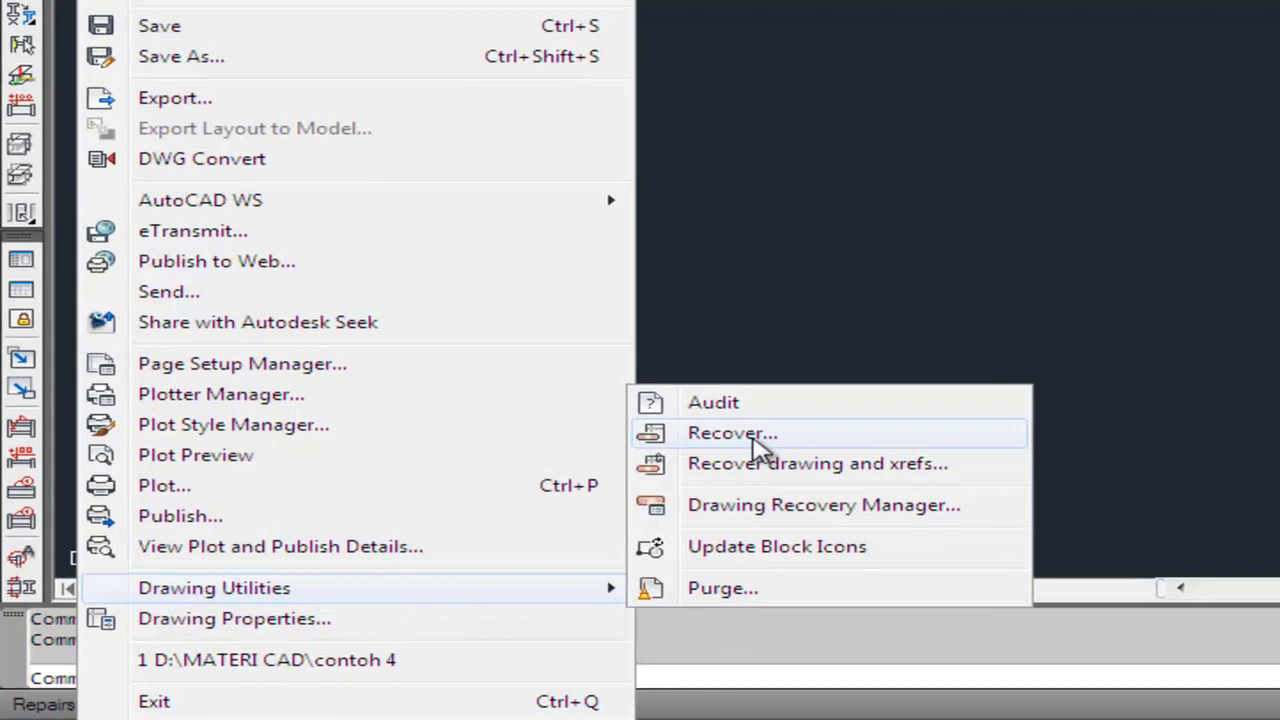
{"action": "left_click", "coordinate": [753, 438]}
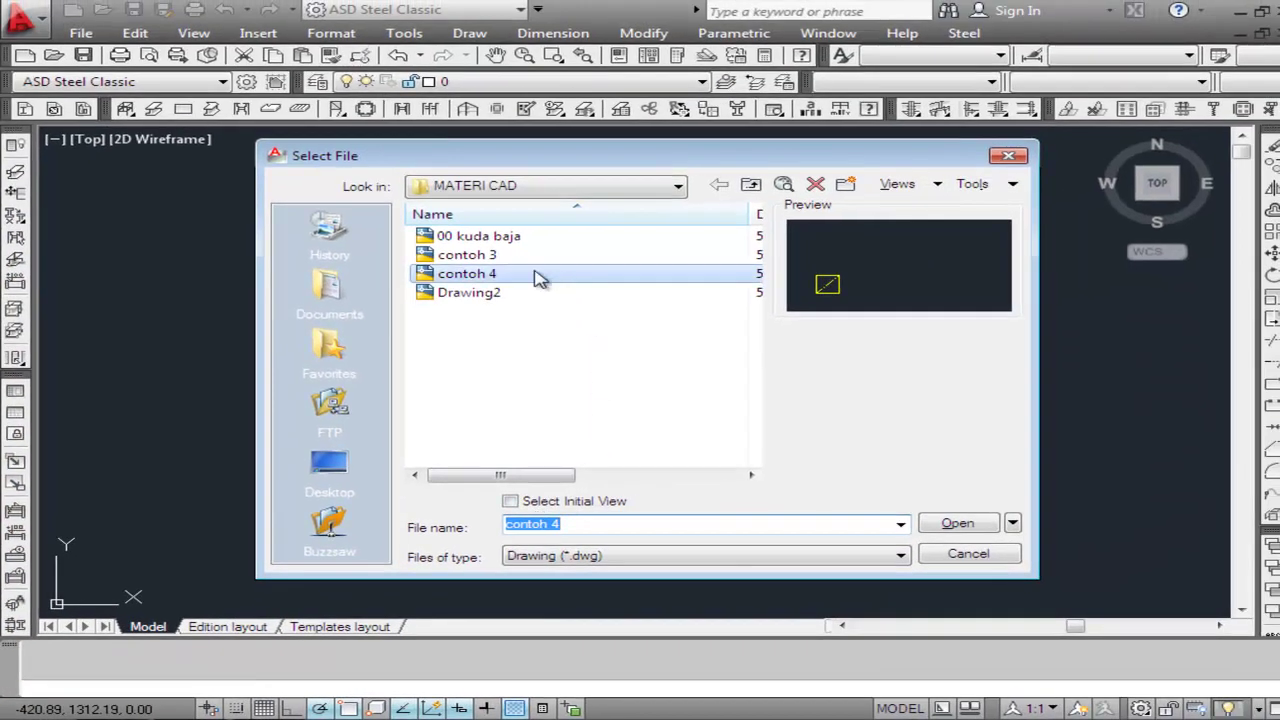
{"action": "left_click", "coordinate": [503, 255]}
{"action": "left_click", "coordinate": [491, 275]}
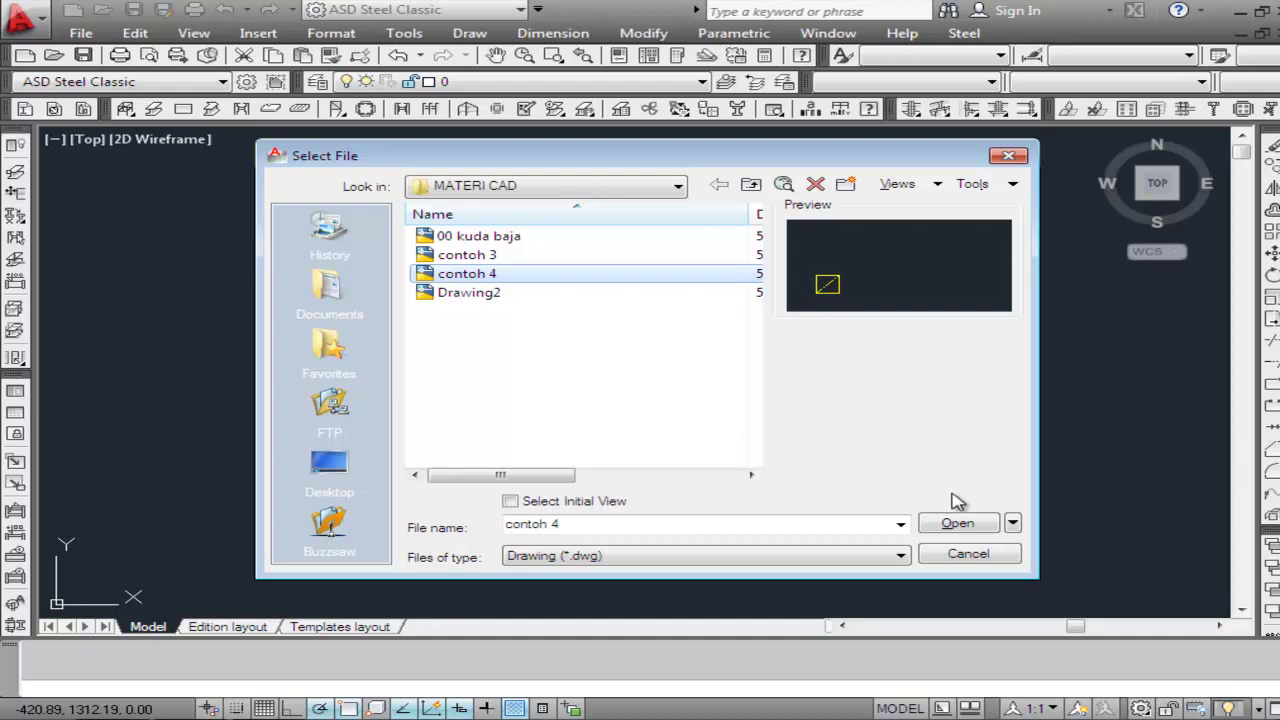
{"action": "left_click", "coordinate": [953, 526]}
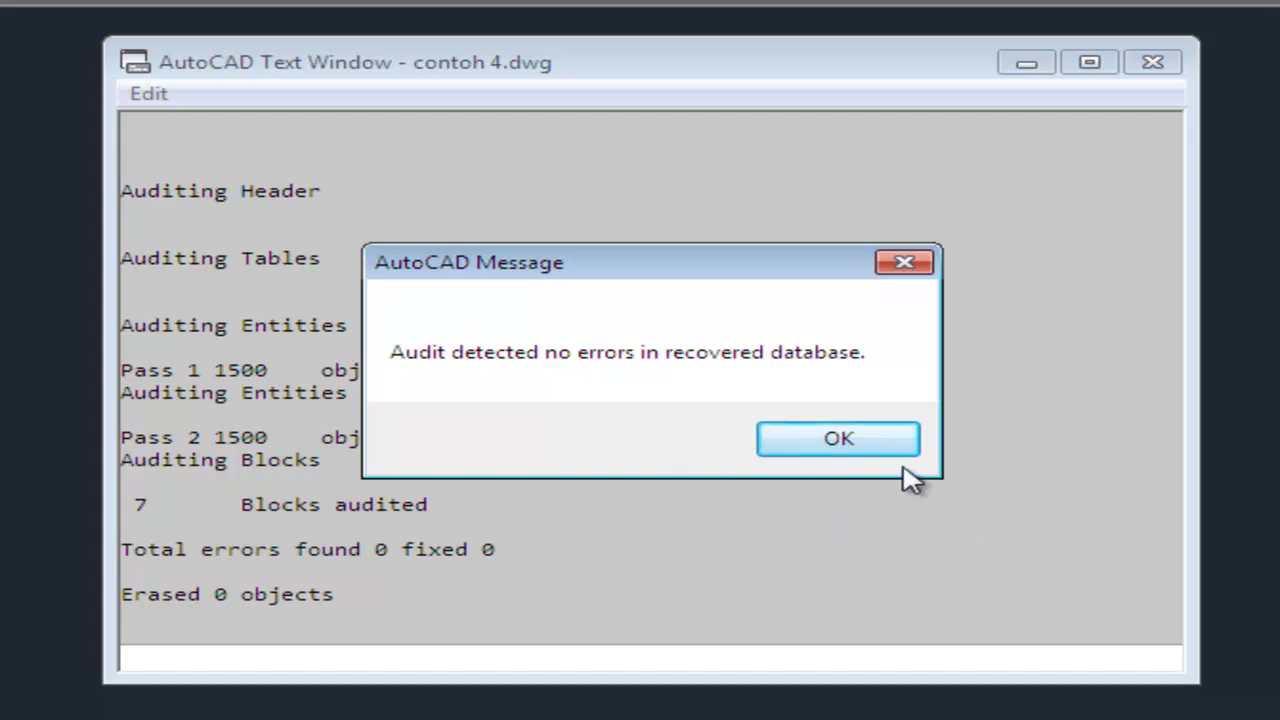
{"action": "left_click", "coordinate": [855, 441]}
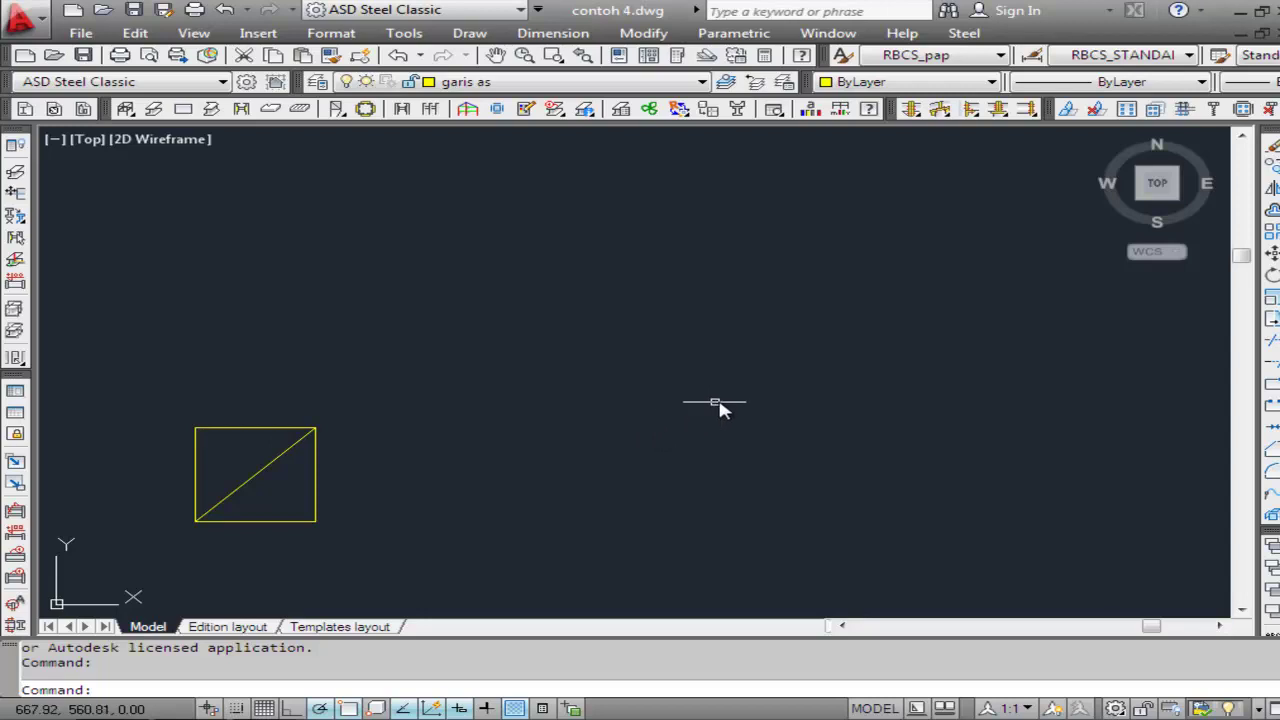
- Close contoh 4.dwg, answering No to discard its changes
{"action": "left_click", "coordinate": [82, 34]}
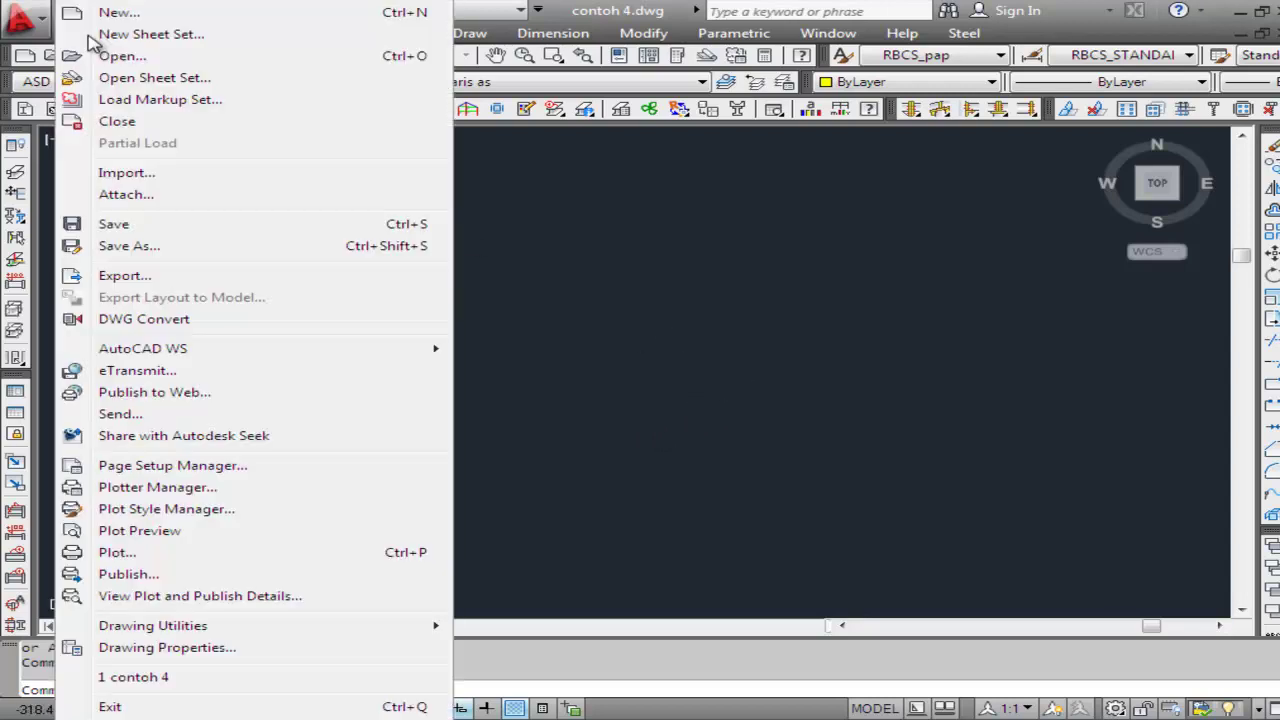
{"action": "left_click", "coordinate": [115, 121]}
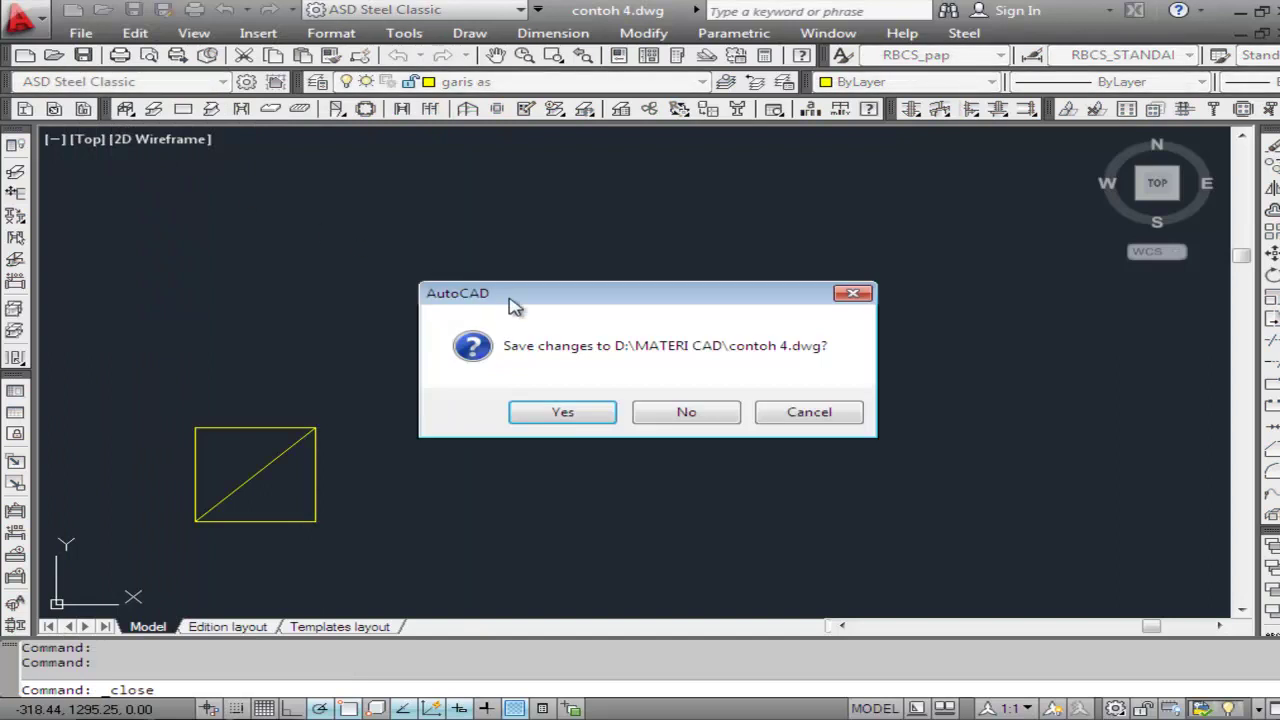
{"action": "left_click", "coordinate": [690, 418]}
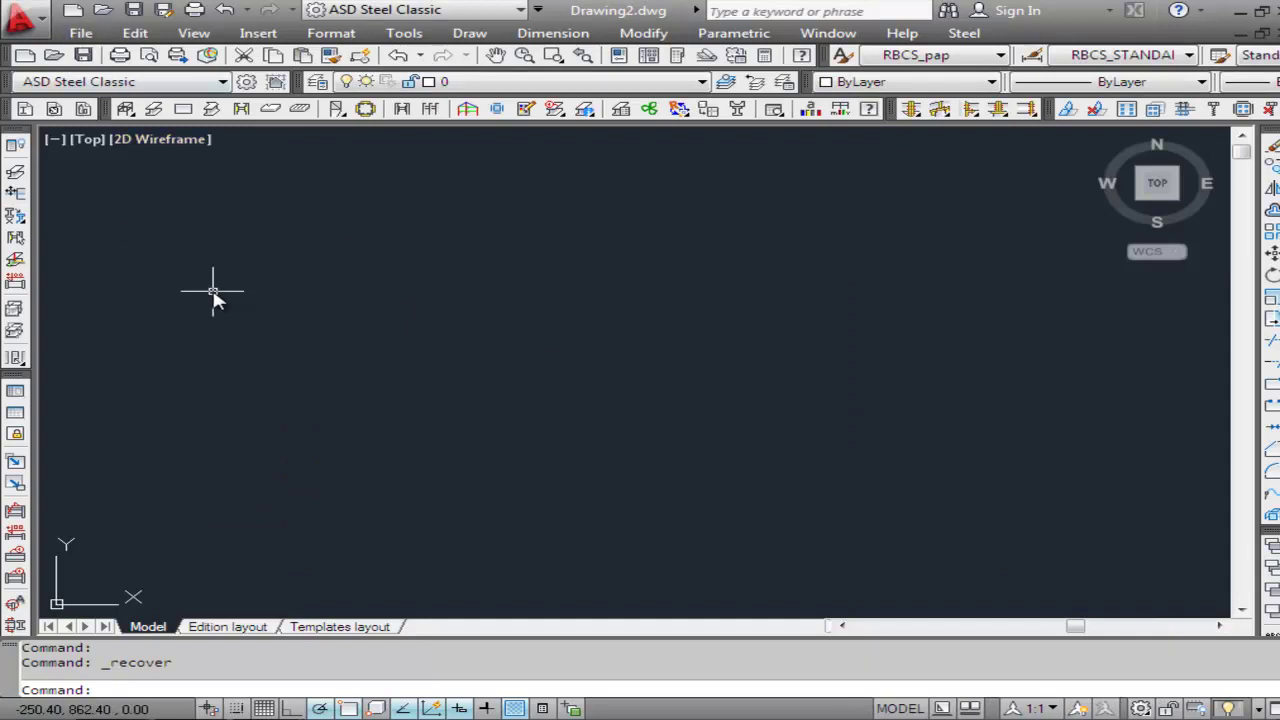
{"action": "left_click", "coordinate": [625, 690]}
- Run EXIT and decline saving Drawing2.dwg so the program quits
{"action": "type", "text": "Exit"}
{"action": "key", "text": "Return"}
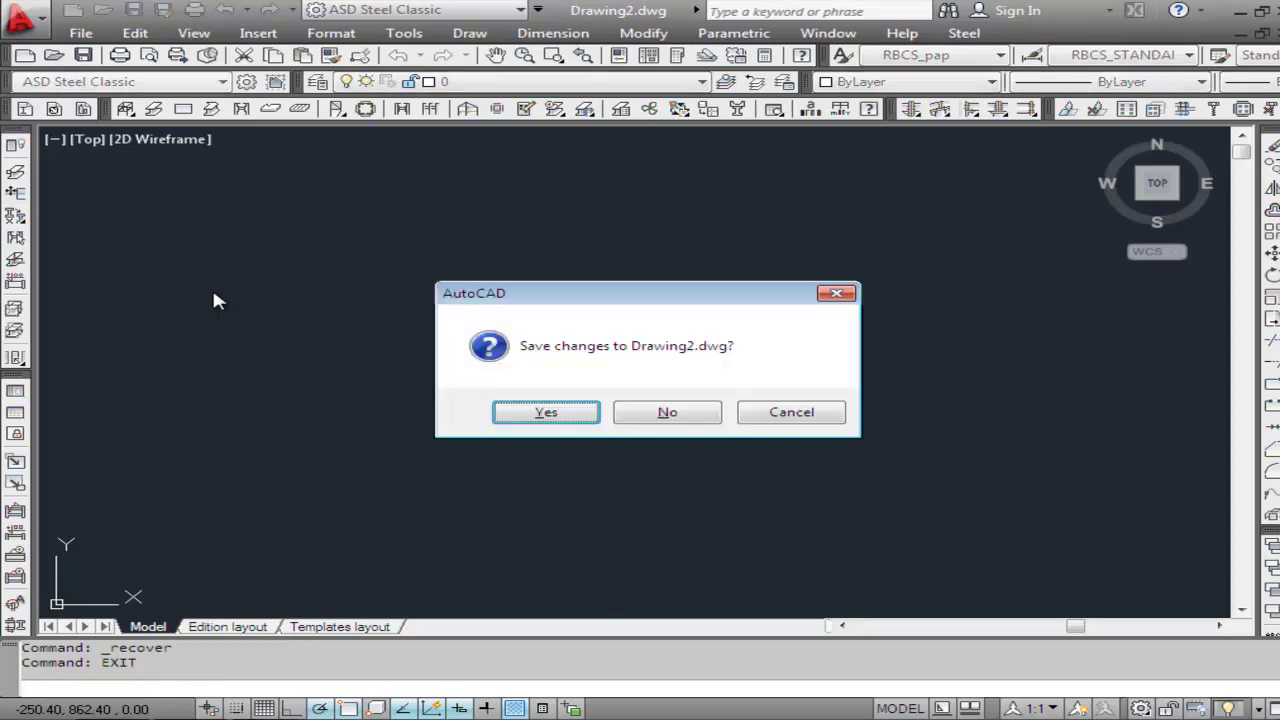
{"action": "left_click", "coordinate": [648, 414]}
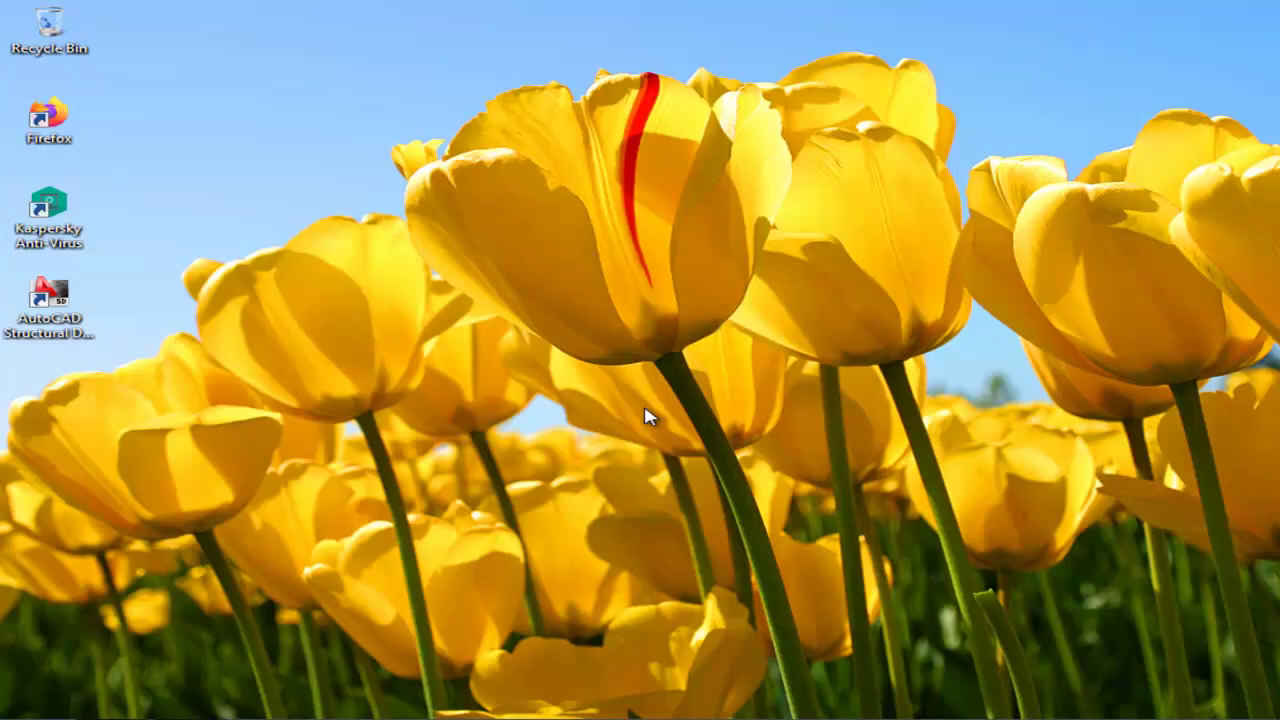